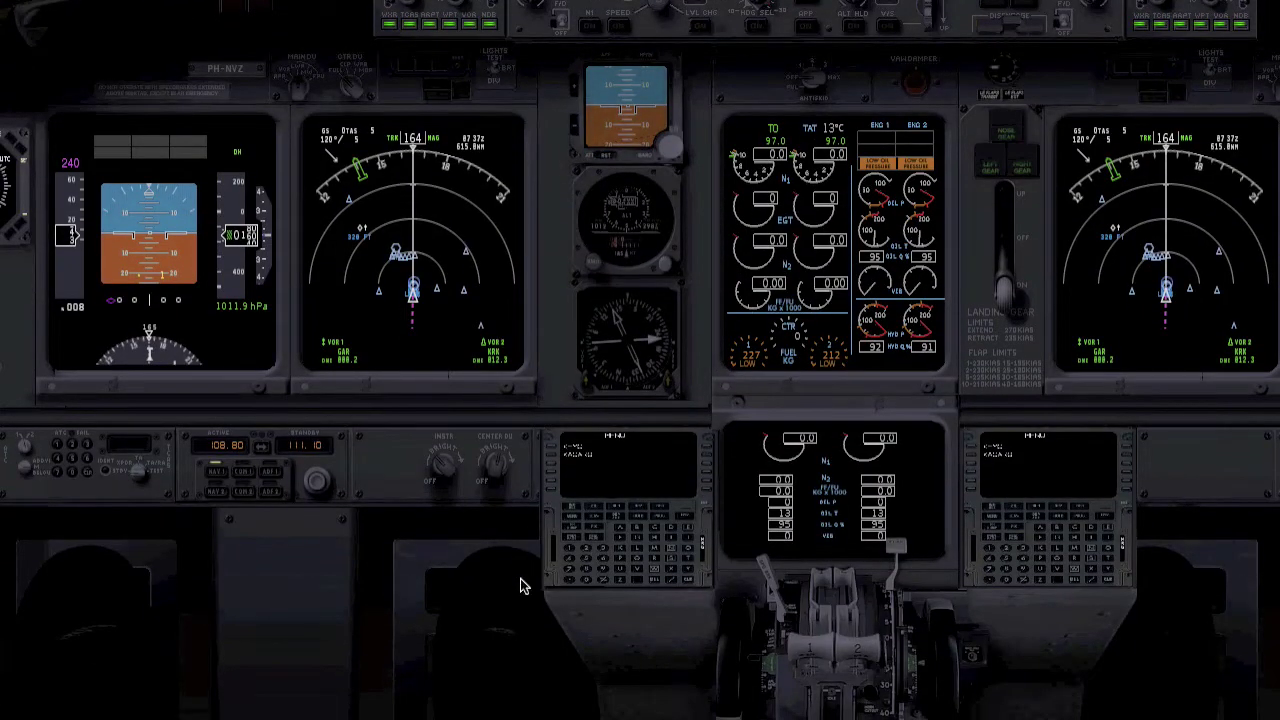
Open the pop-up FMC, move it to the upper left, and clear its scratchpad
left_click(620, 457)
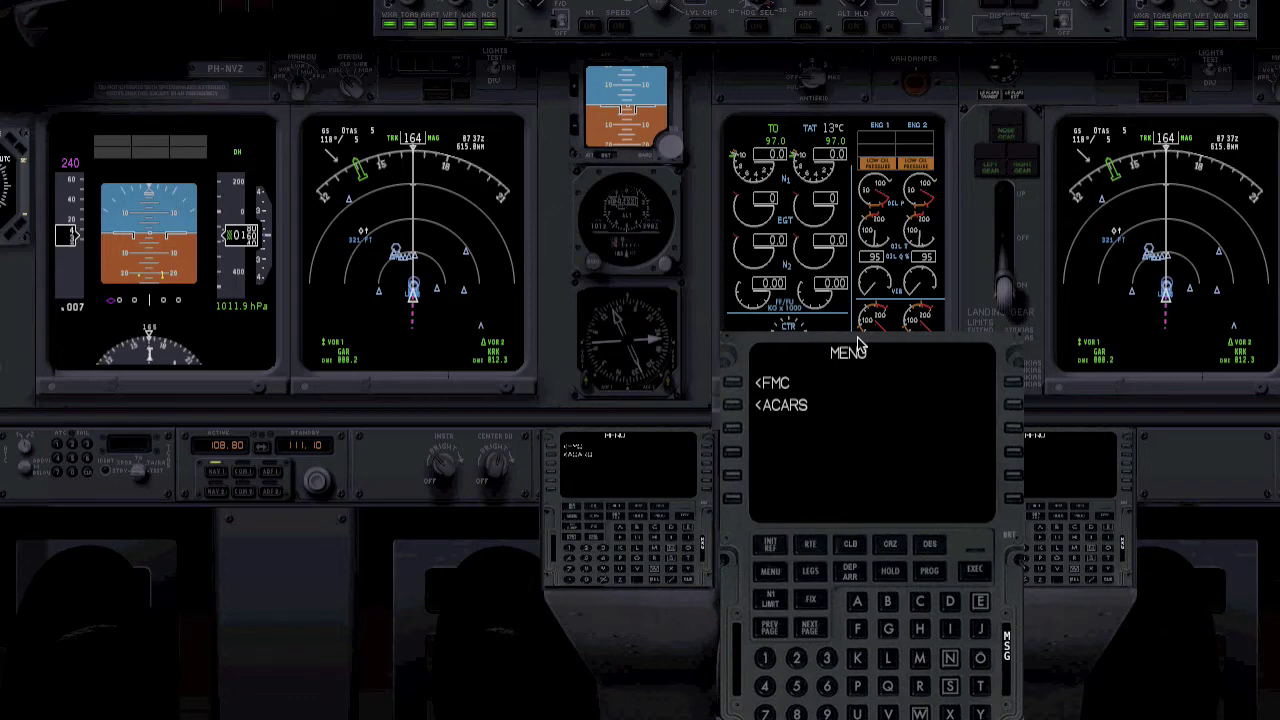
left_click_drag(877, 343, 238, 55)
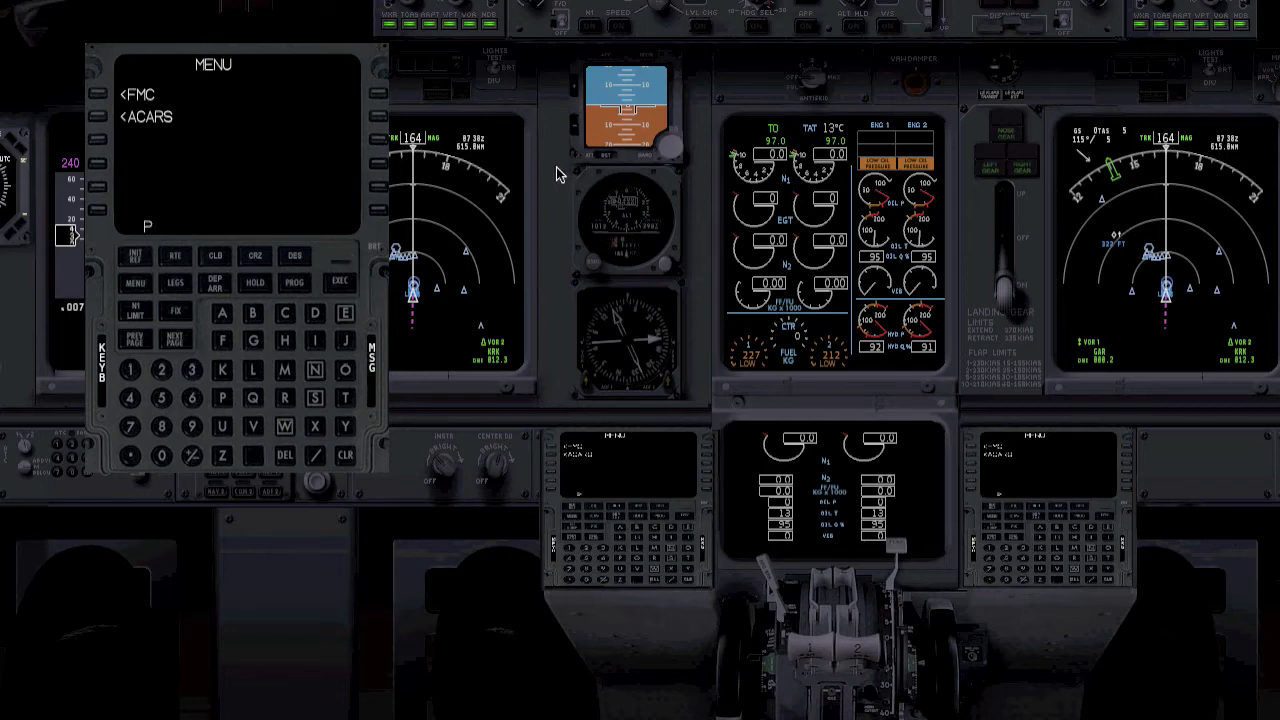
type("P")
key("BackSpace")
key("BackSpace")
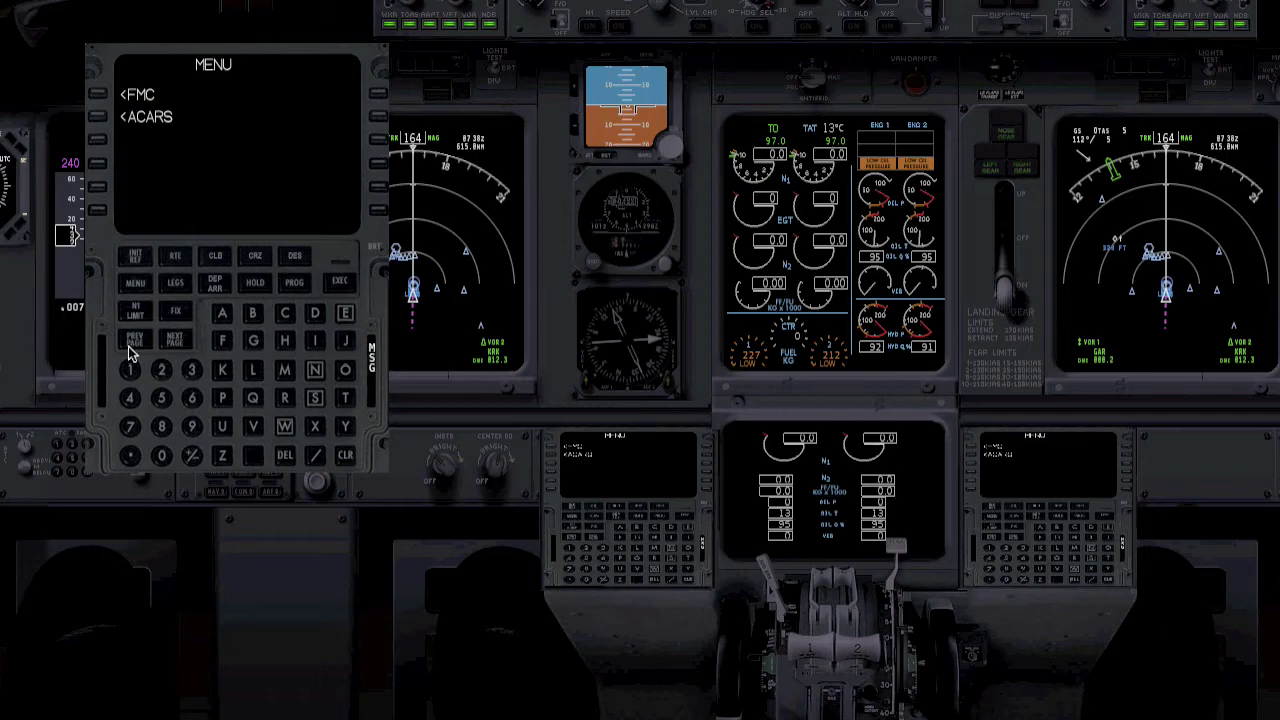
key("Up")
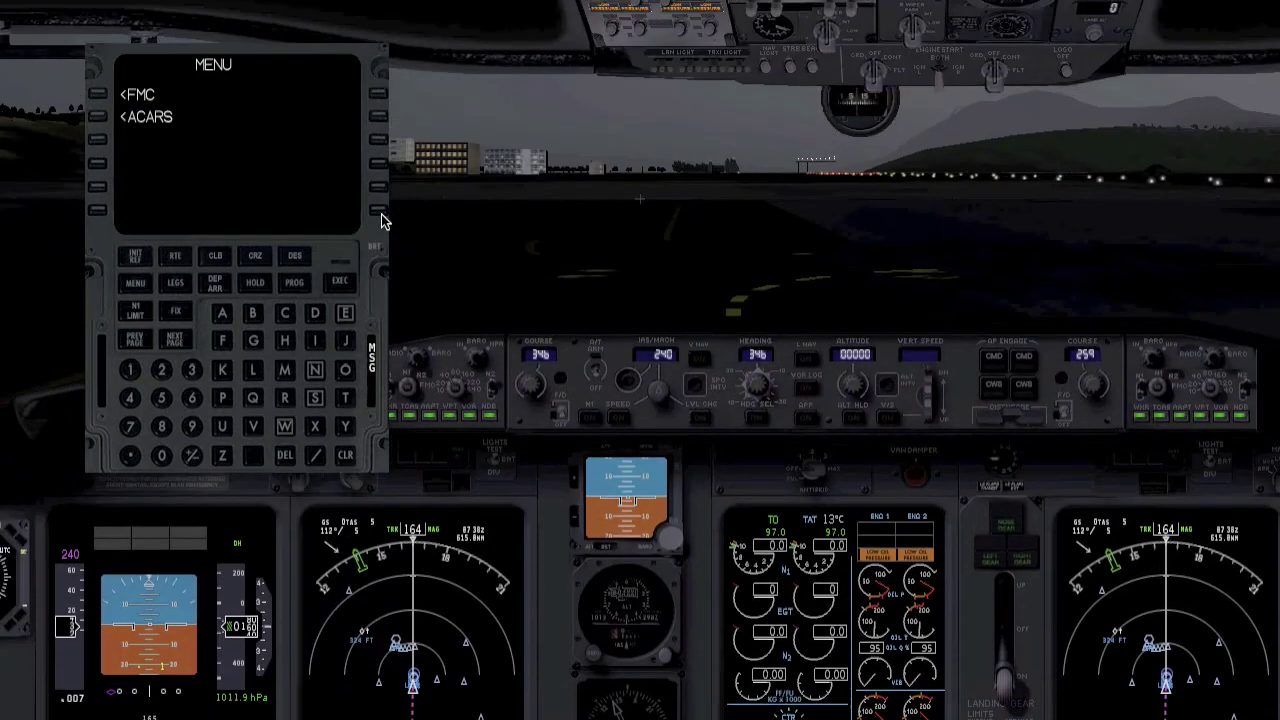
key("Down")
Shift the FMC pop-up slightly right and down, then enter the FMC to its IDENT page
key("Up")
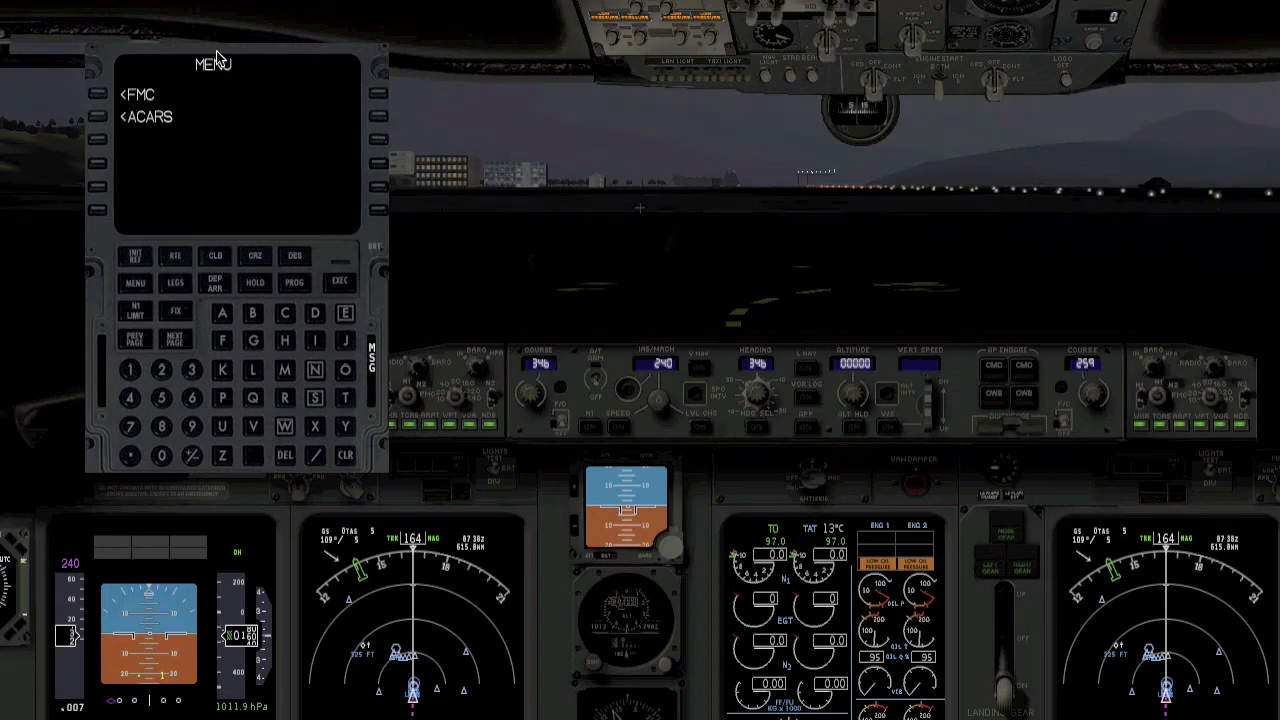
left_click_drag(226, 60, 367, 142)
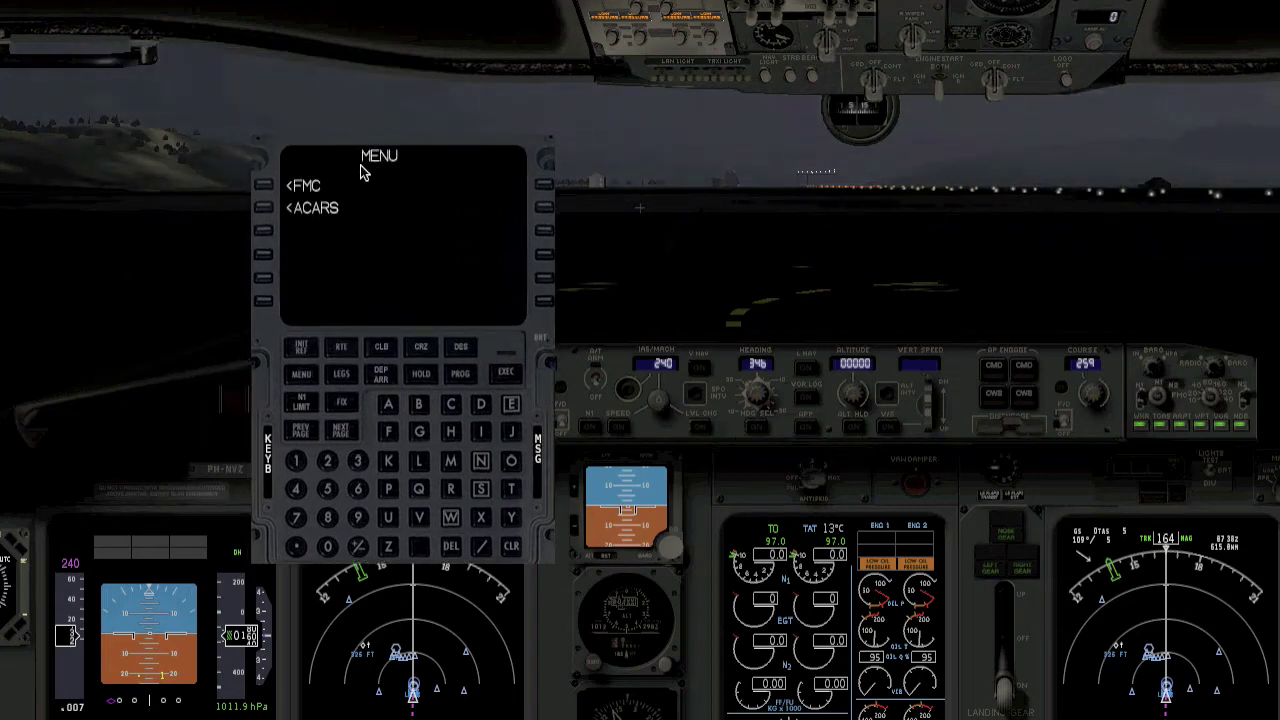
left_click(264, 187)
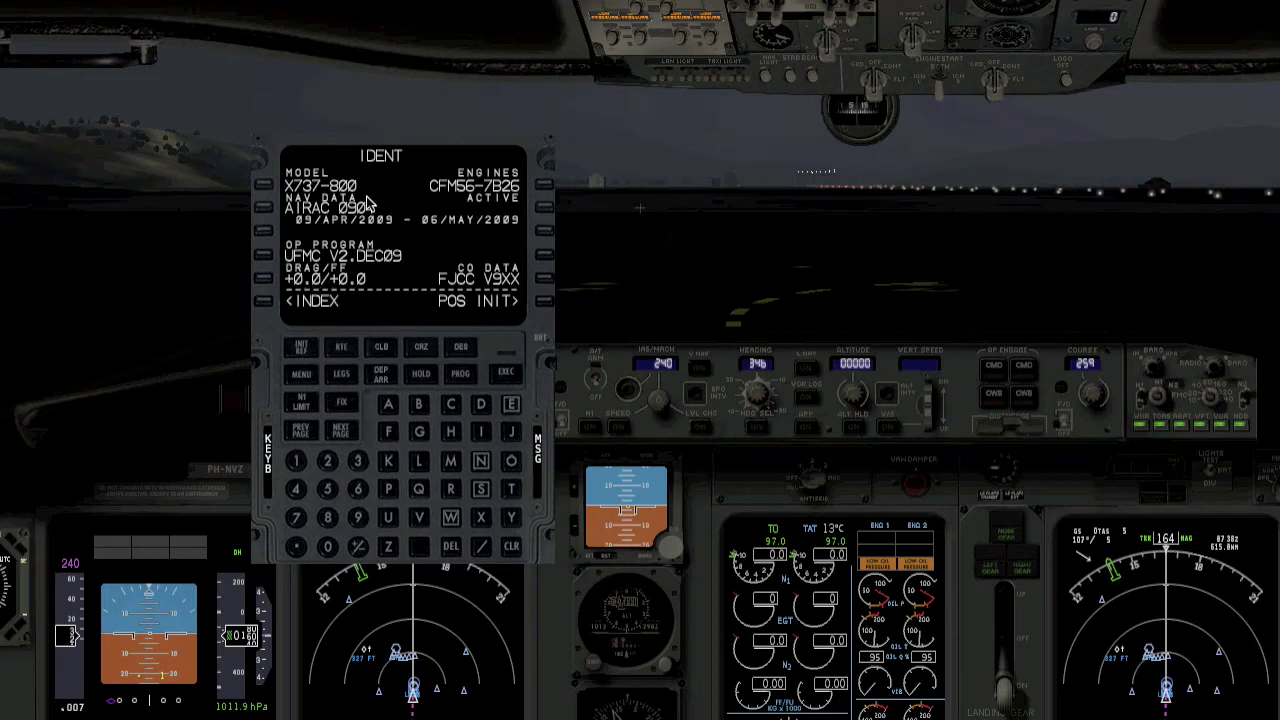
Go from the IDENT page to the POS INIT page
left_click(543, 304)
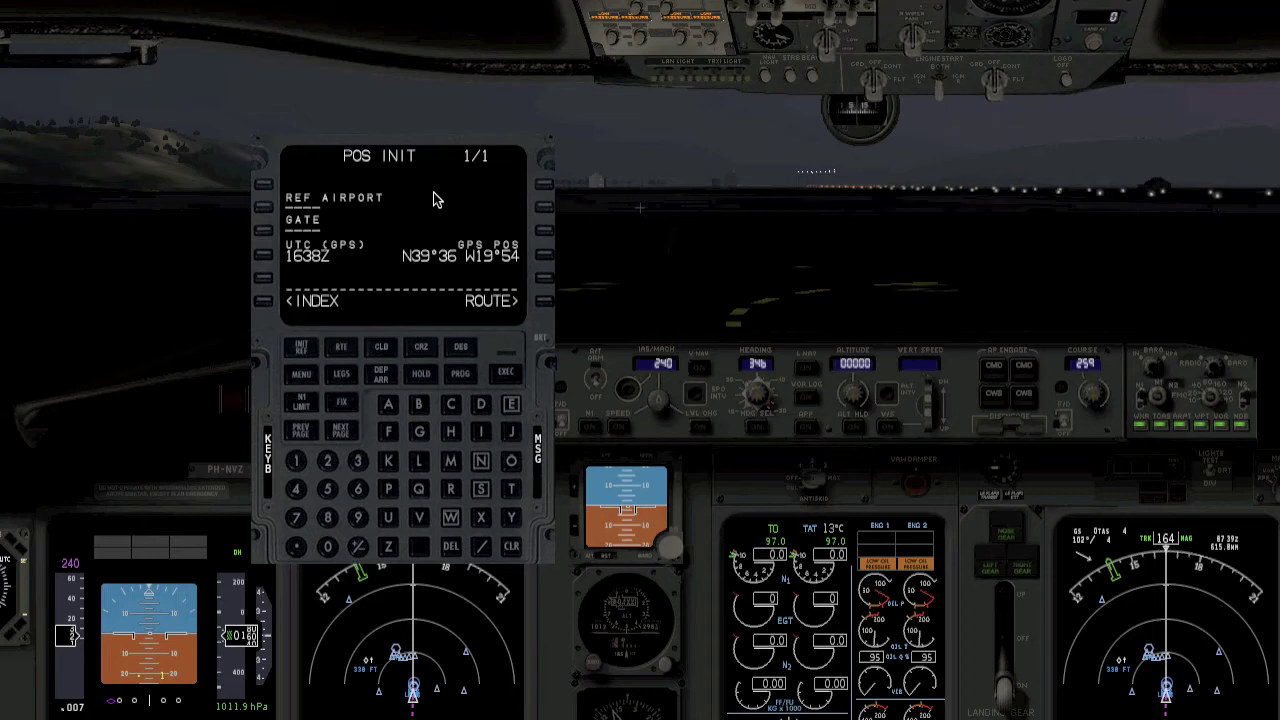
Open the RTE 1 page and enter LGKR as the route origin
left_click(545, 304)
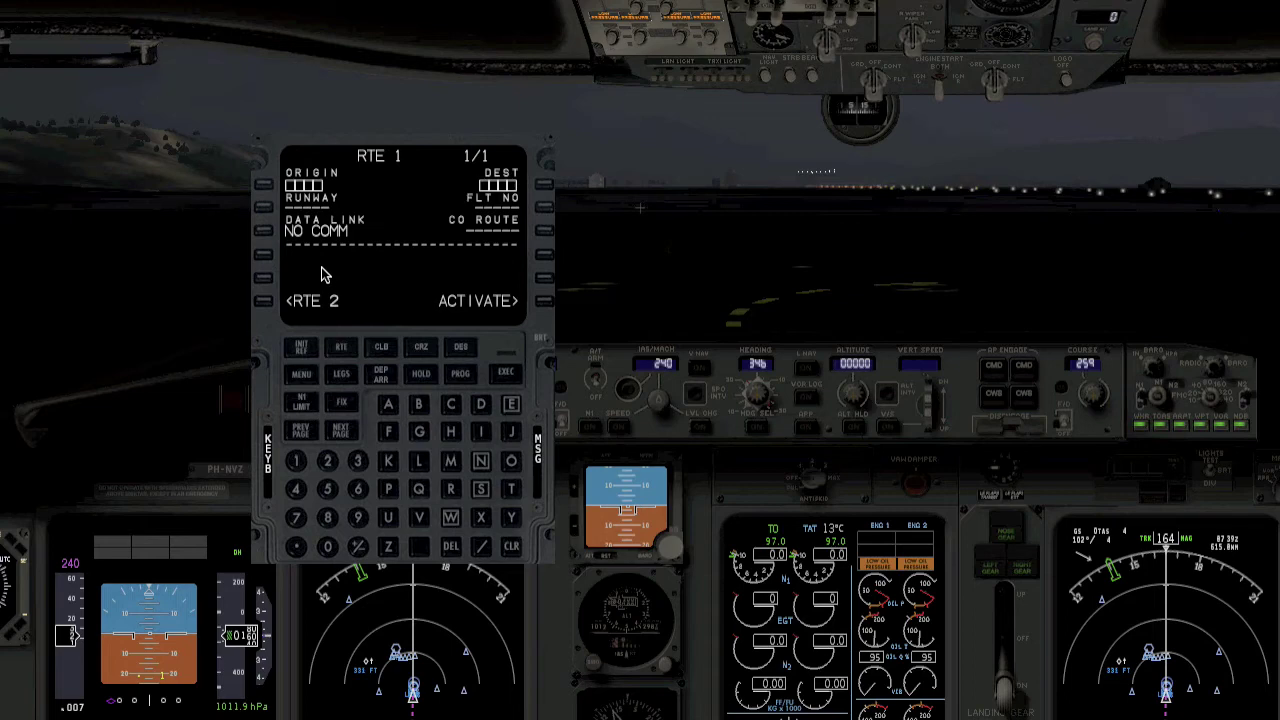
left_click(418, 461)
left_click(418, 433)
left_click(389, 461)
left_click(450, 488)
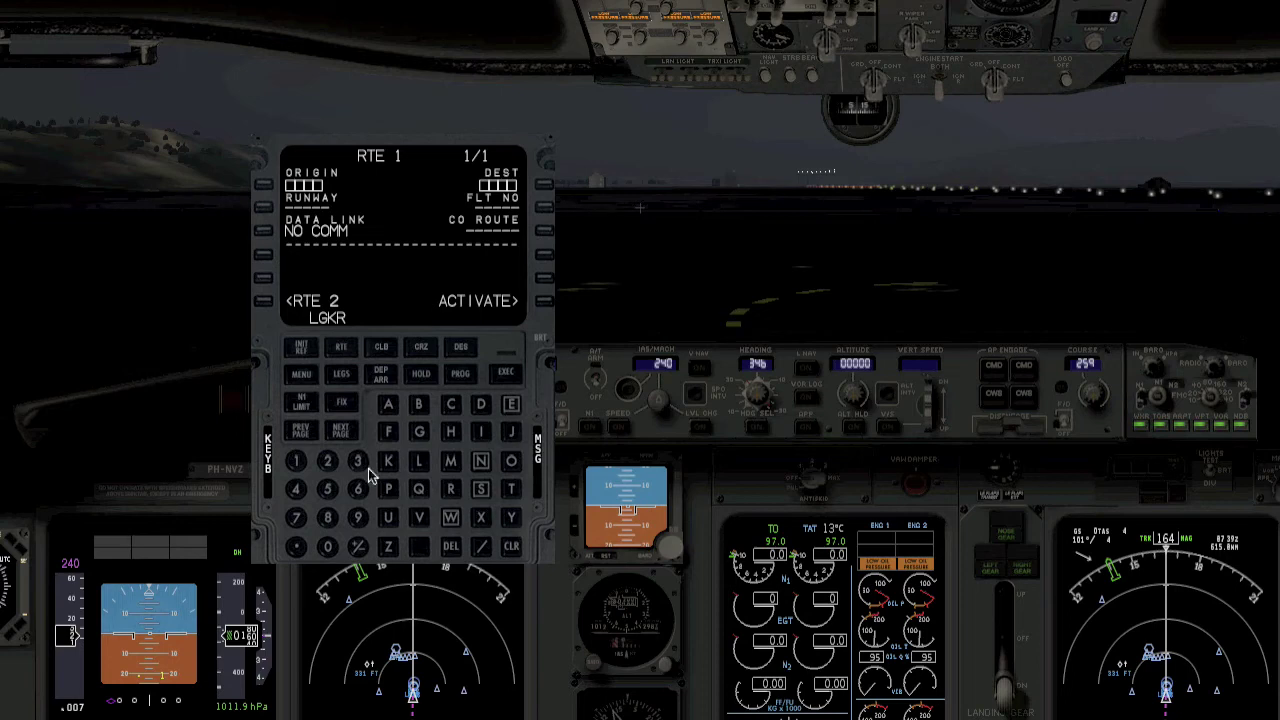
left_click(266, 188)
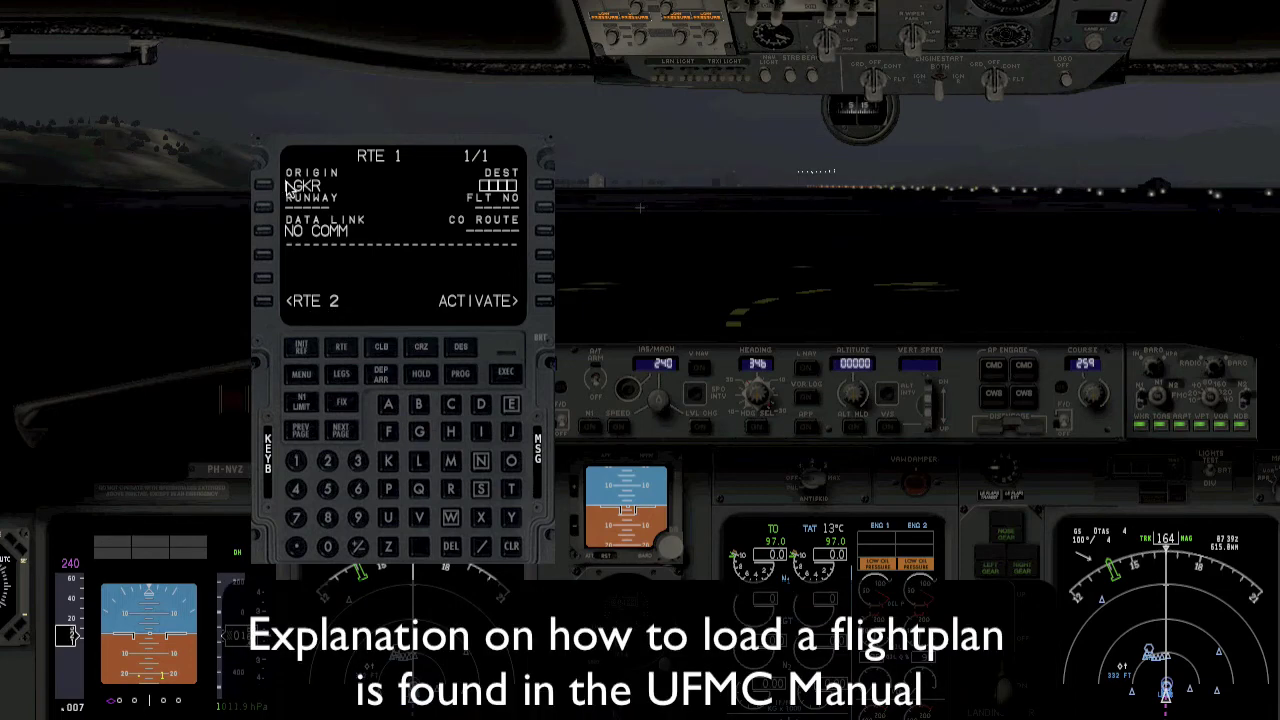
Key the destination code EHAM into the scratchpad
left_click(511, 405)
left_click(451, 431)
left_click(386, 402)
left_click(451, 460)
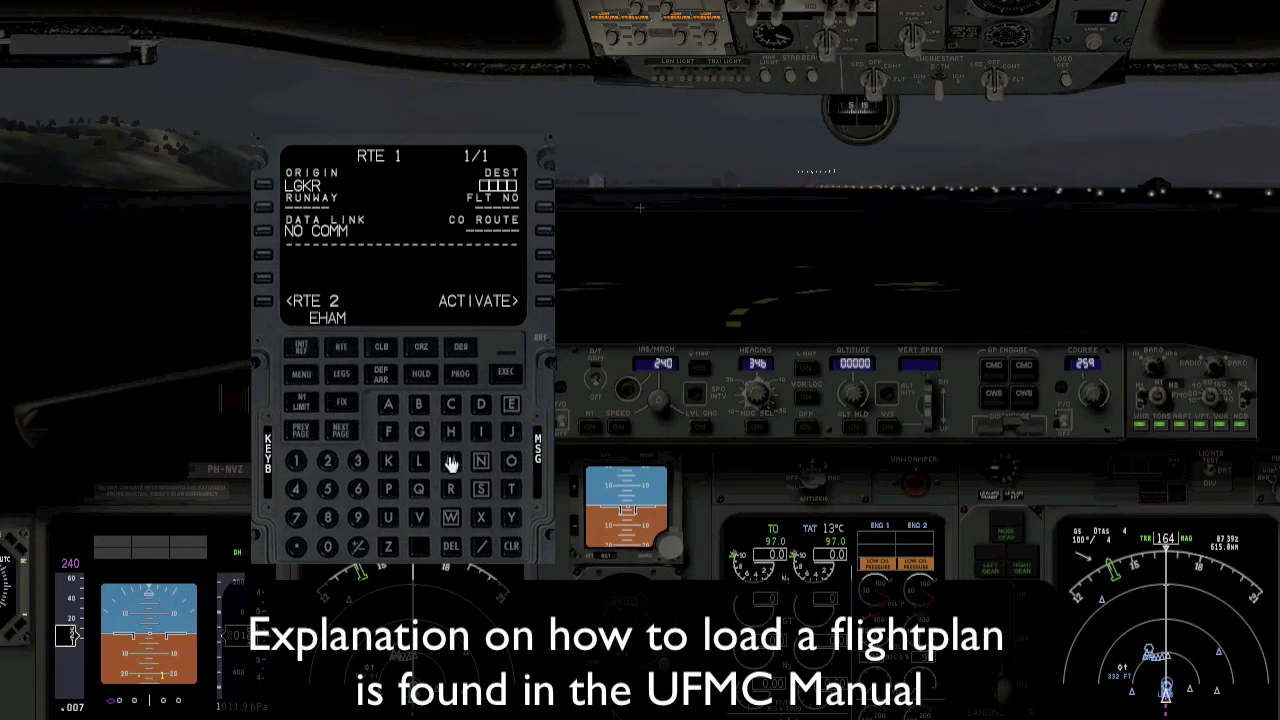
Set EHAM as destination and KLM123 as the flight number on RTE 1
left_click(544, 189)
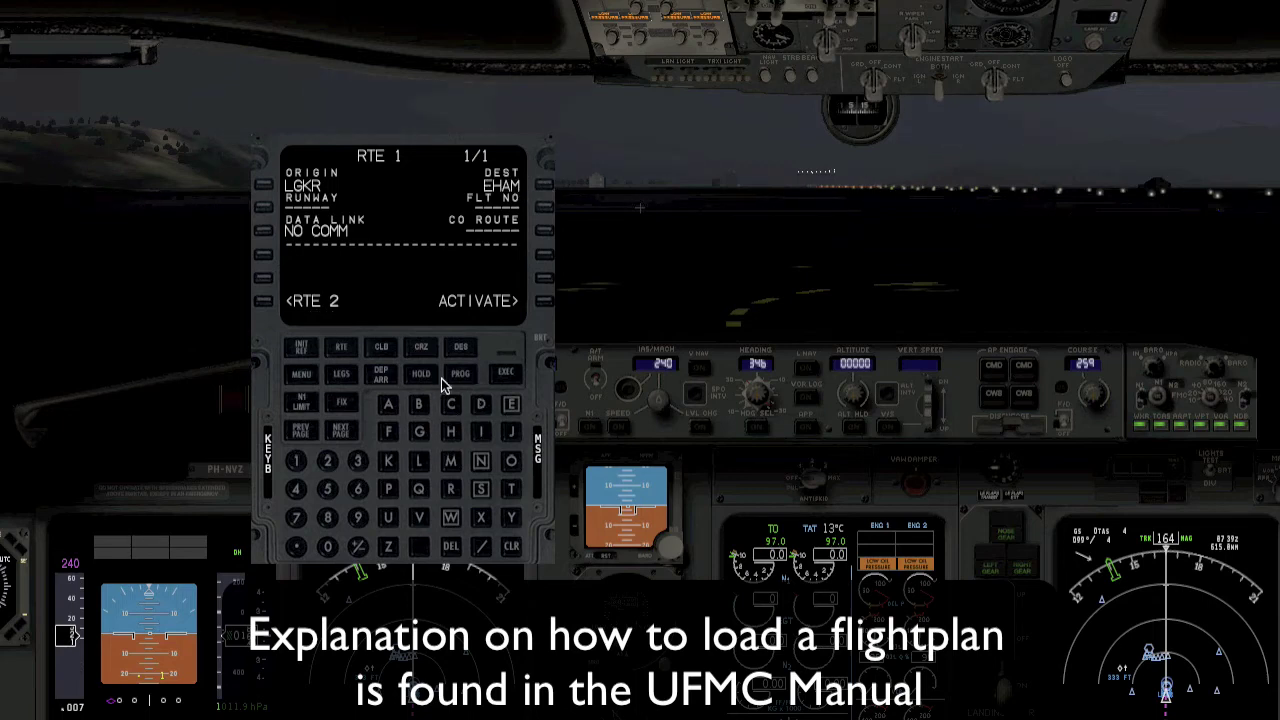
left_click(390, 461)
left_click(418, 461)
left_click(451, 461)
left_click(296, 461)
left_click(327, 461)
left_click(358, 461)
left_click(541, 210)
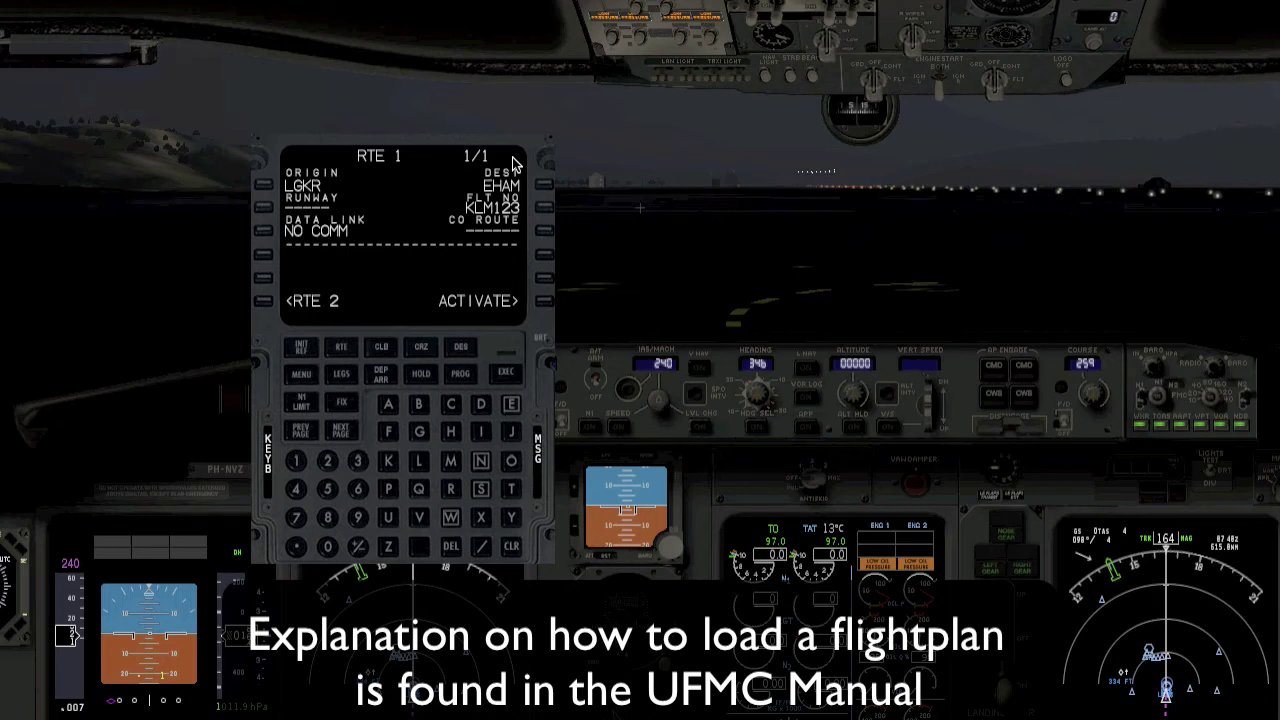
Enter runway 17 as the departure runway and activate the route
left_click(296, 461)
left_click(295, 520)
left_click(273, 209)
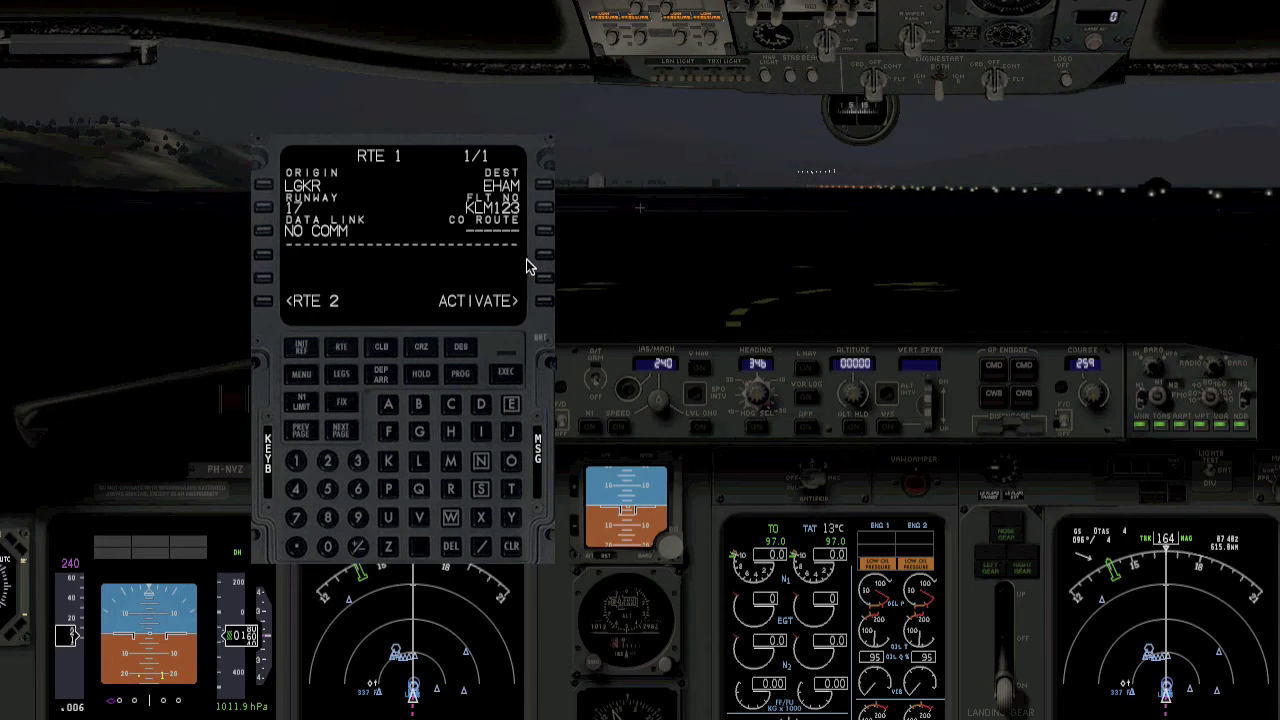
left_click(546, 306)
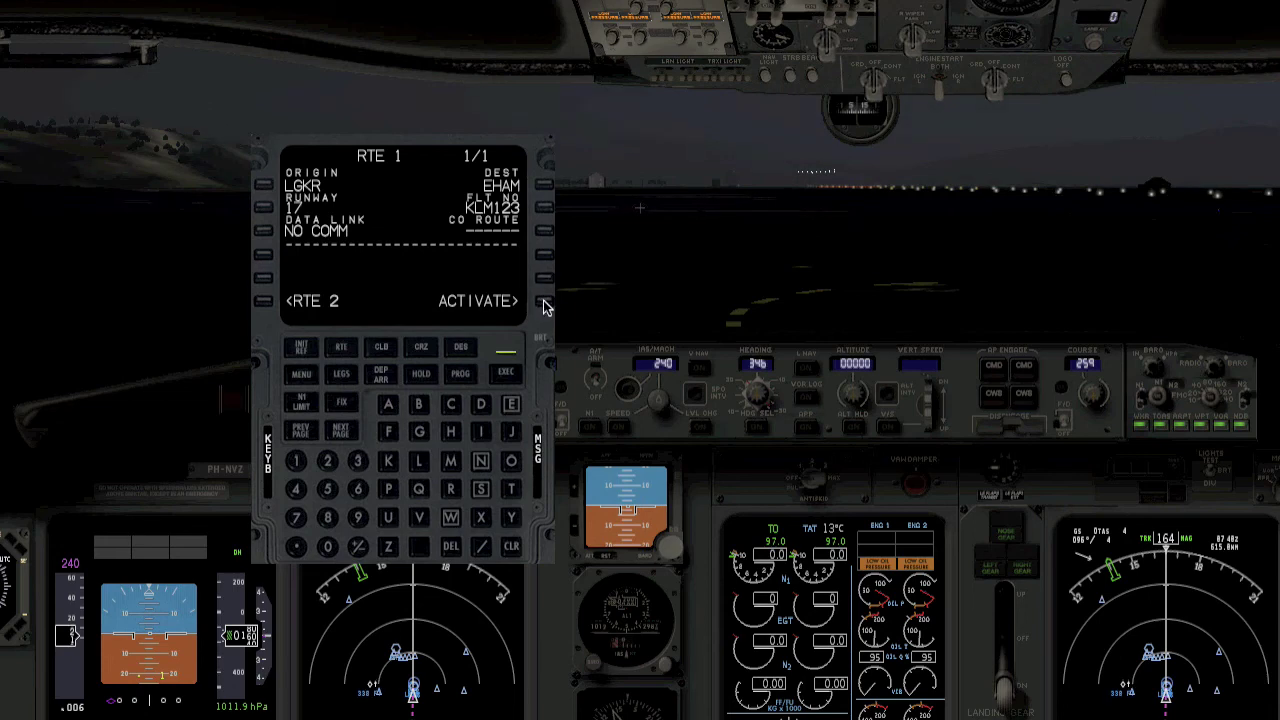